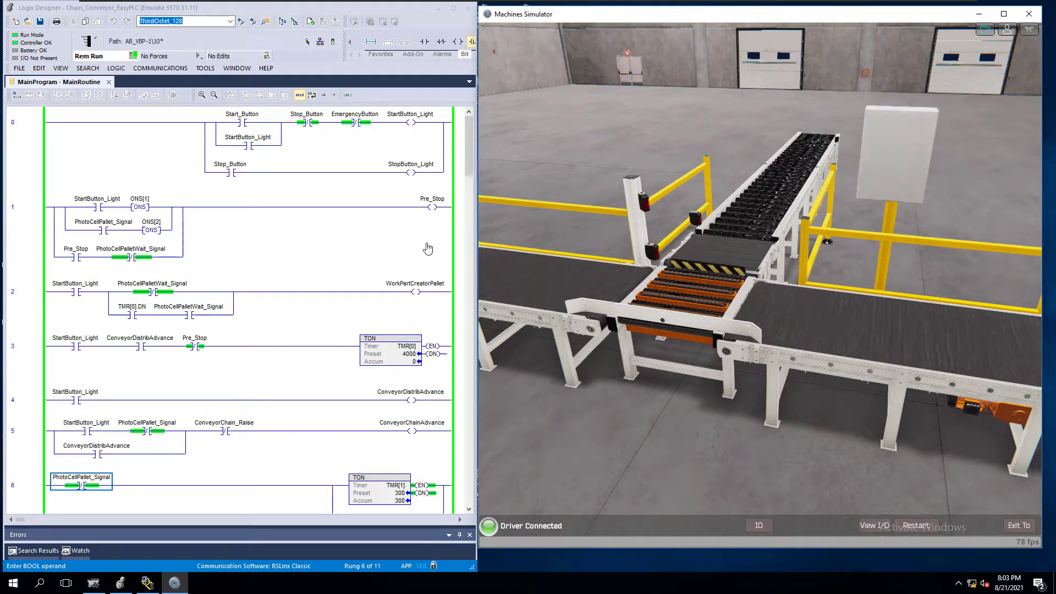
# Step: Toggle the StartButton_Light contact in rung 0 on so boxed pallets start moving
pyautogui.click(245, 149)
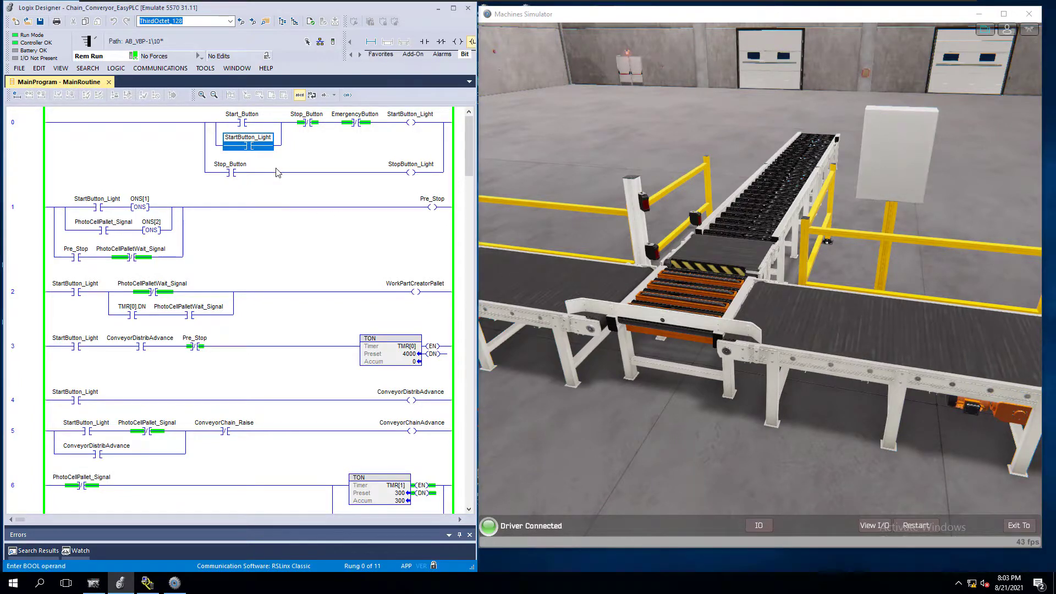
pyautogui.rightClick(251, 151)
pyautogui.click(291, 259)
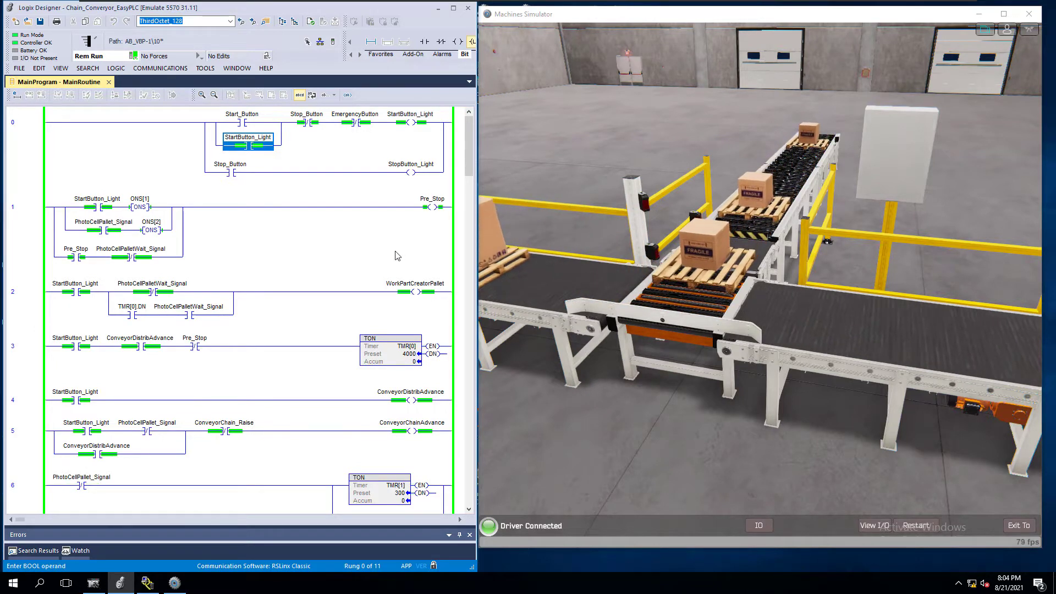
pyautogui.moveTo(467, 170); pyautogui.dragTo(451, 312)
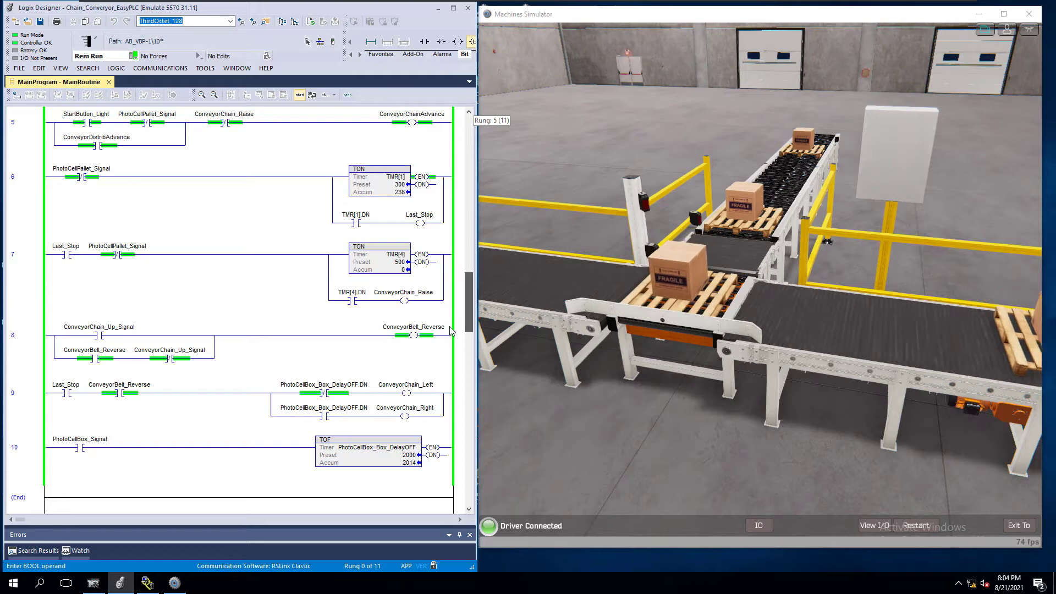
pyautogui.moveTo(451, 319); pyautogui.dragTo(459, 167)
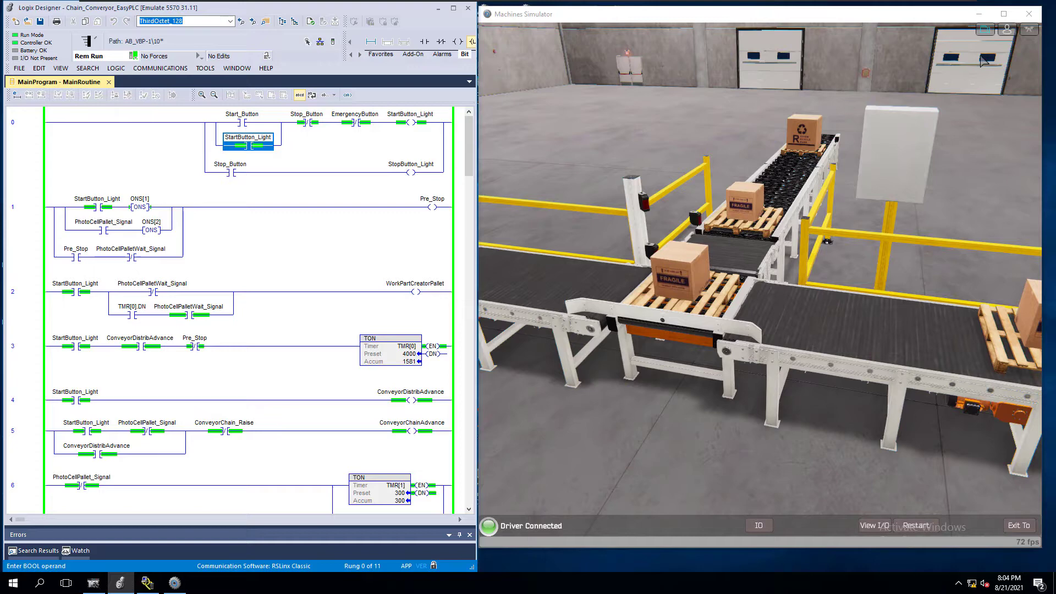
# Step: In first-person view, stay in the simulation and press the control panel's green Start button
pyautogui.click(1007, 30)
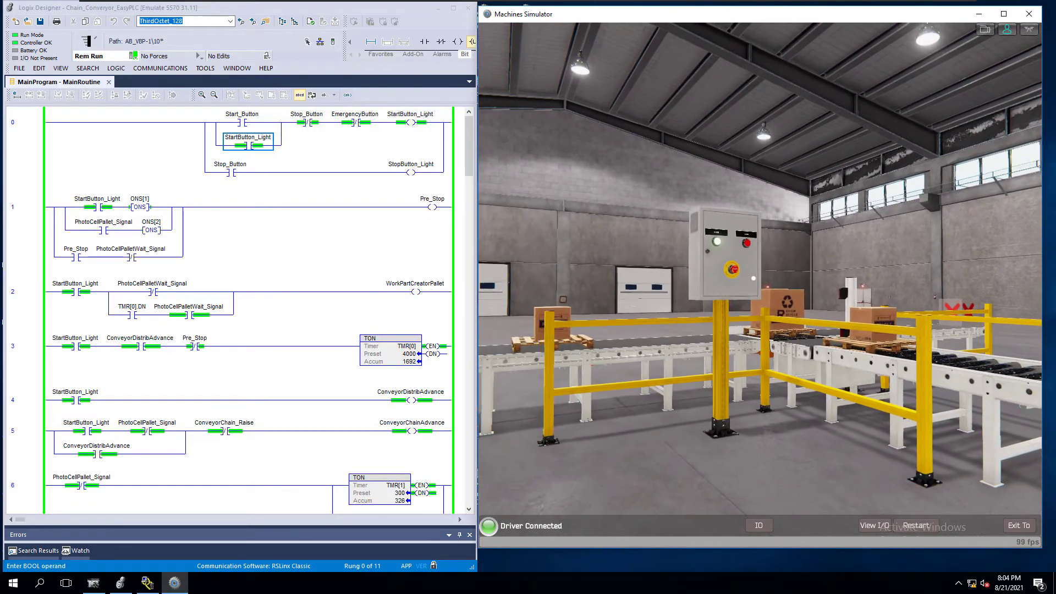
pyautogui.press('Escape')
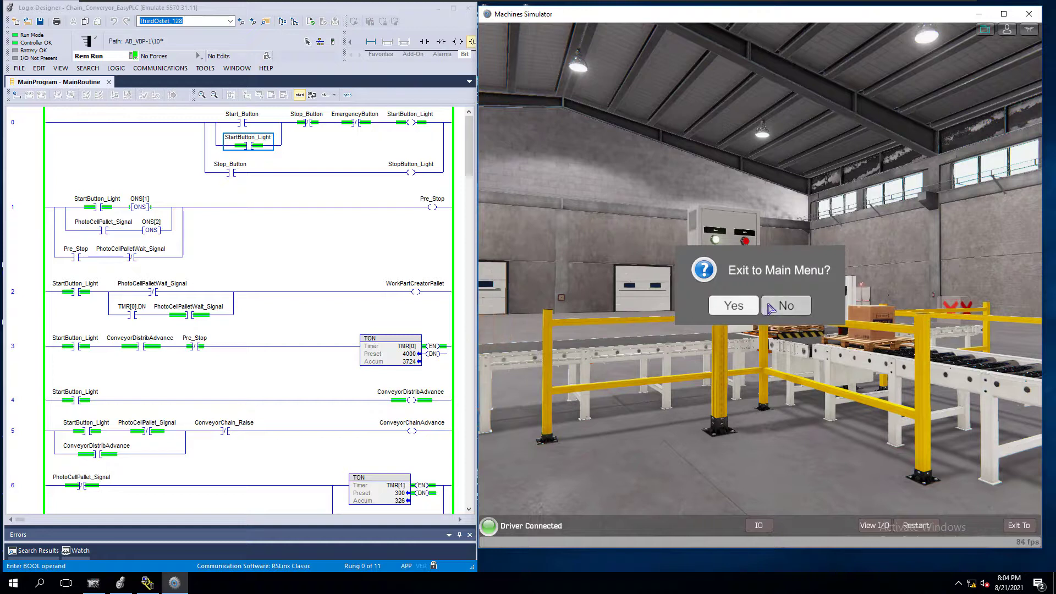
pyautogui.click(770, 307)
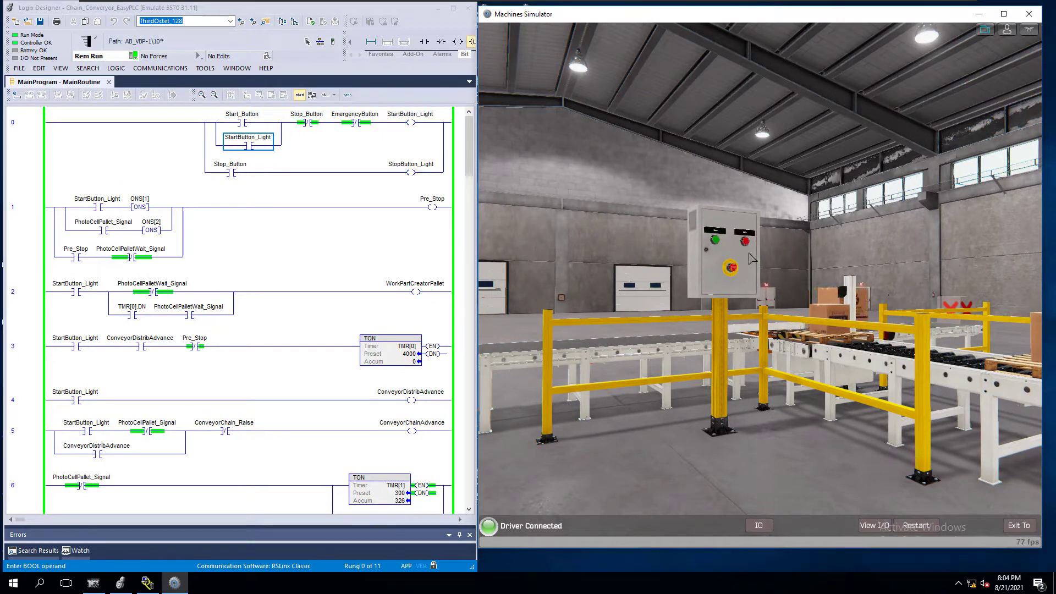
pyautogui.click(714, 240)
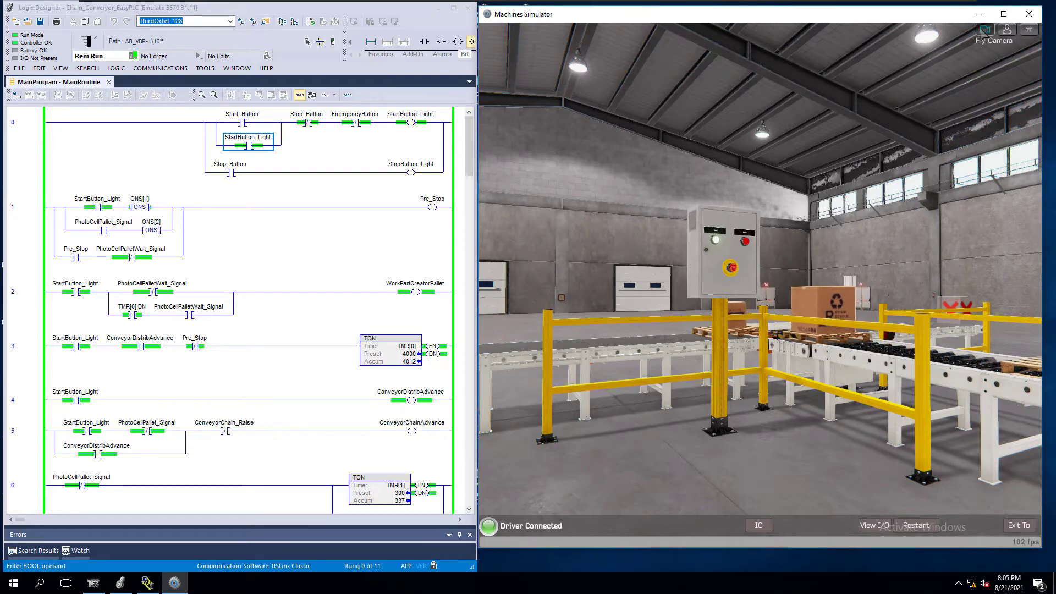
# Step: Zoom in and swing the camera closer over the running chain conveyor
pyautogui.scroll(5, 737, 298)
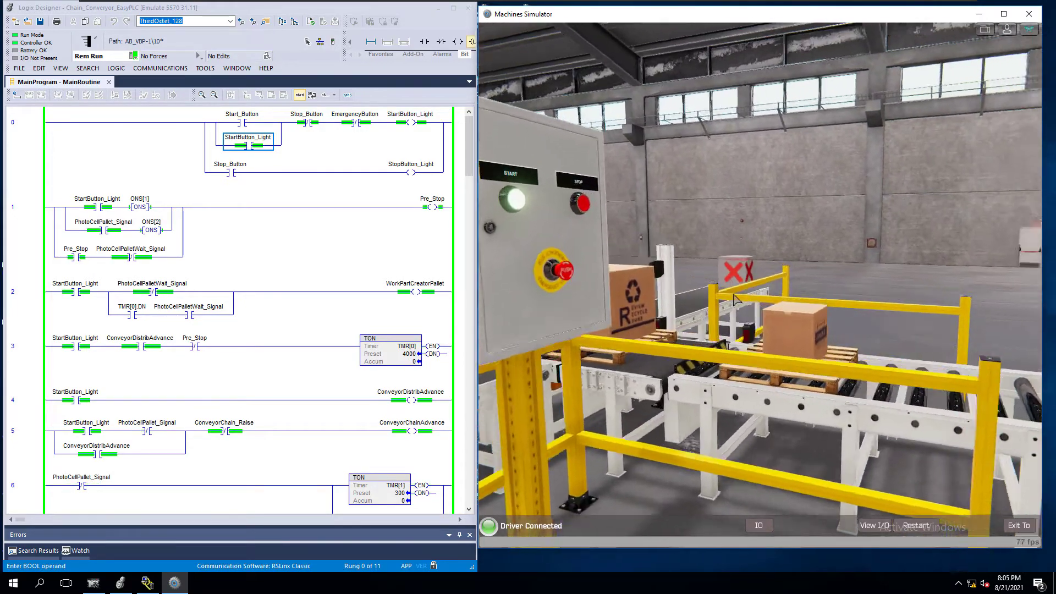
pyautogui.moveTo(737, 299); pyautogui.dragTo(955, 162, button='right')
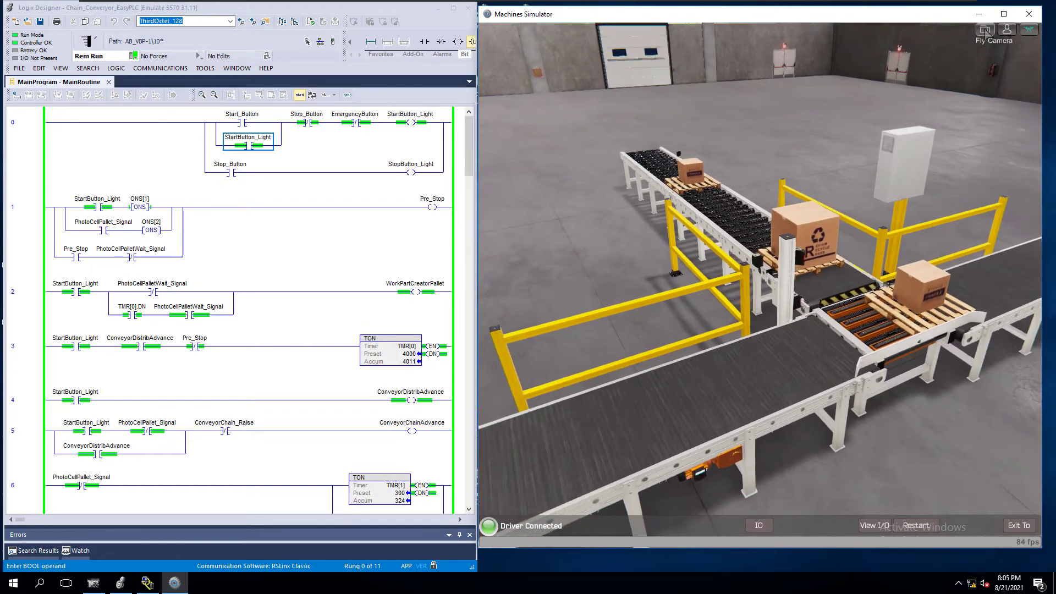
# Step: Switch to the Fly Camera view near the chain transfer
pyautogui.click(985, 31)
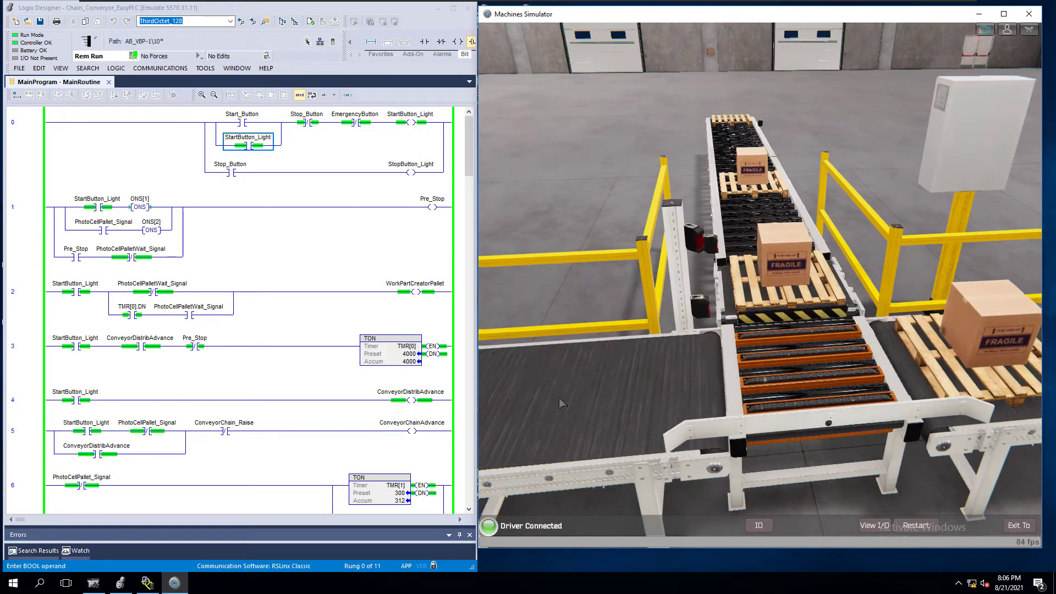
# Step: Toggle StartButton_Light off, on and off again to stop the conveyor, then request exit to main menu
pyautogui.rightClick(255, 146)
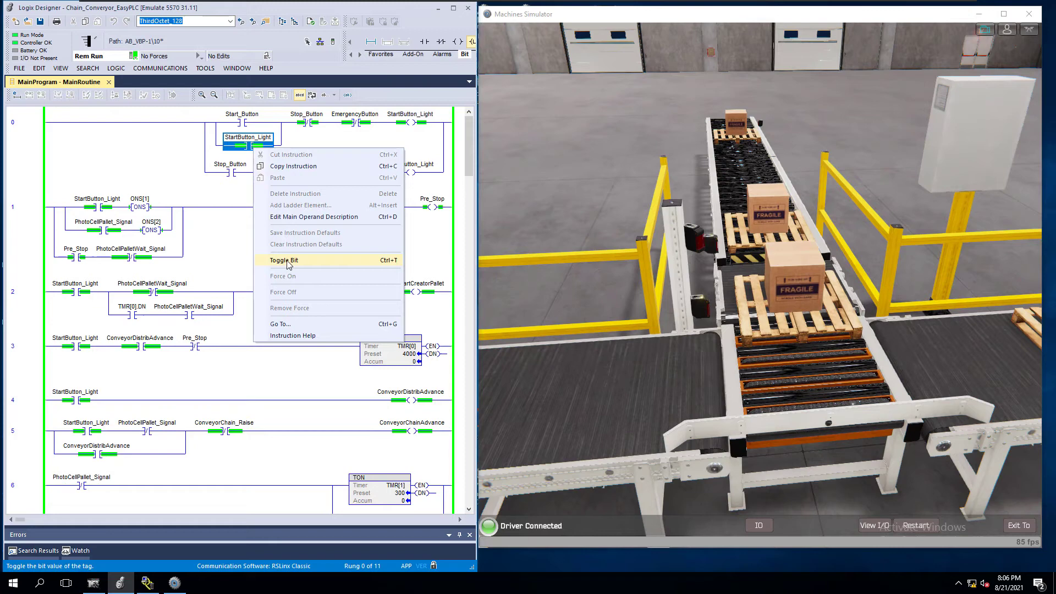
pyautogui.click(286, 261)
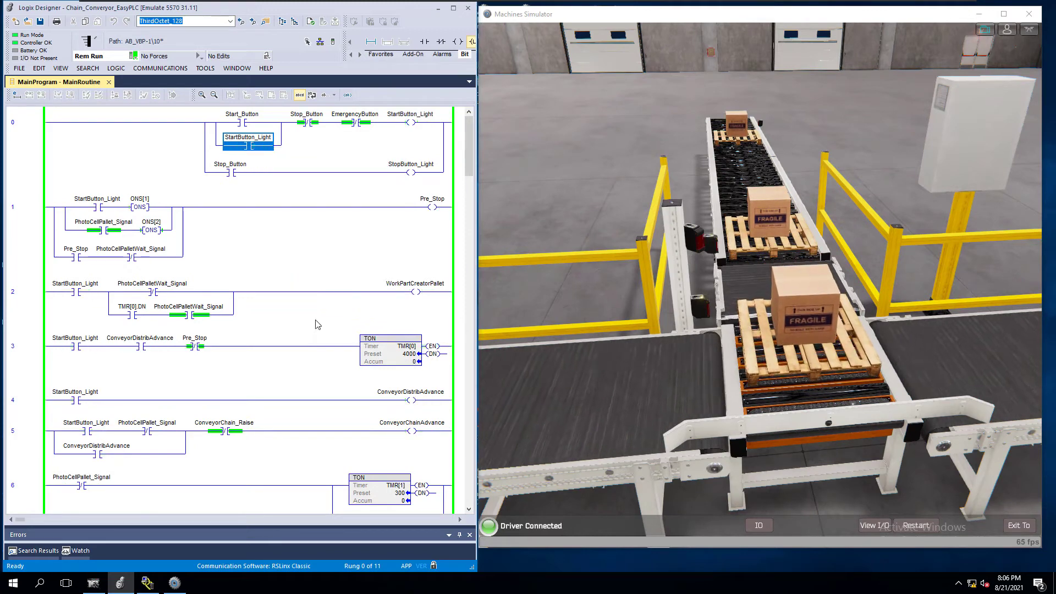
pyautogui.rightClick(245, 148)
pyautogui.click(275, 260)
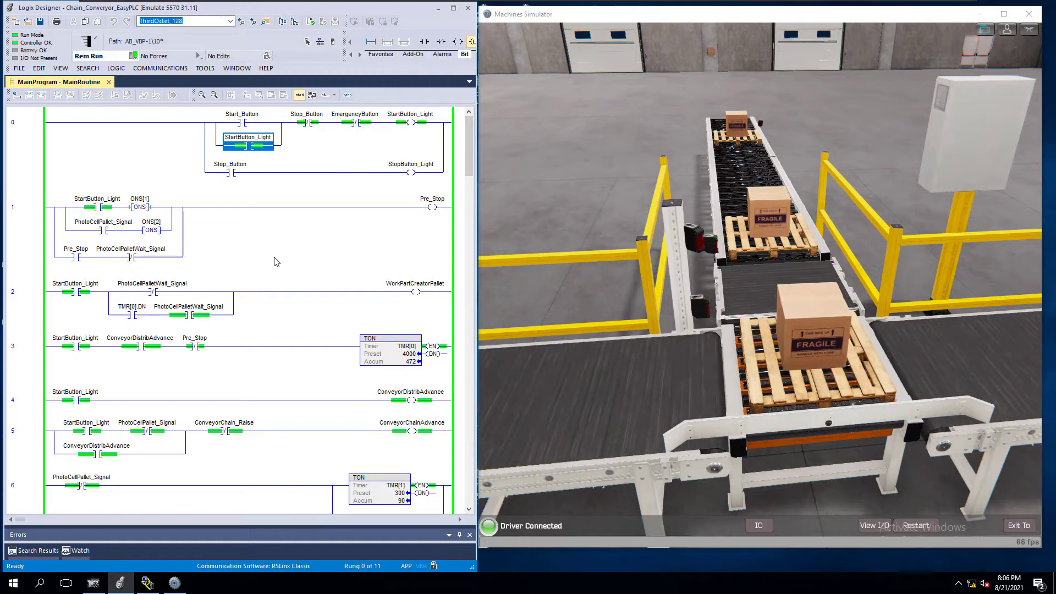
pyautogui.rightClick(250, 146)
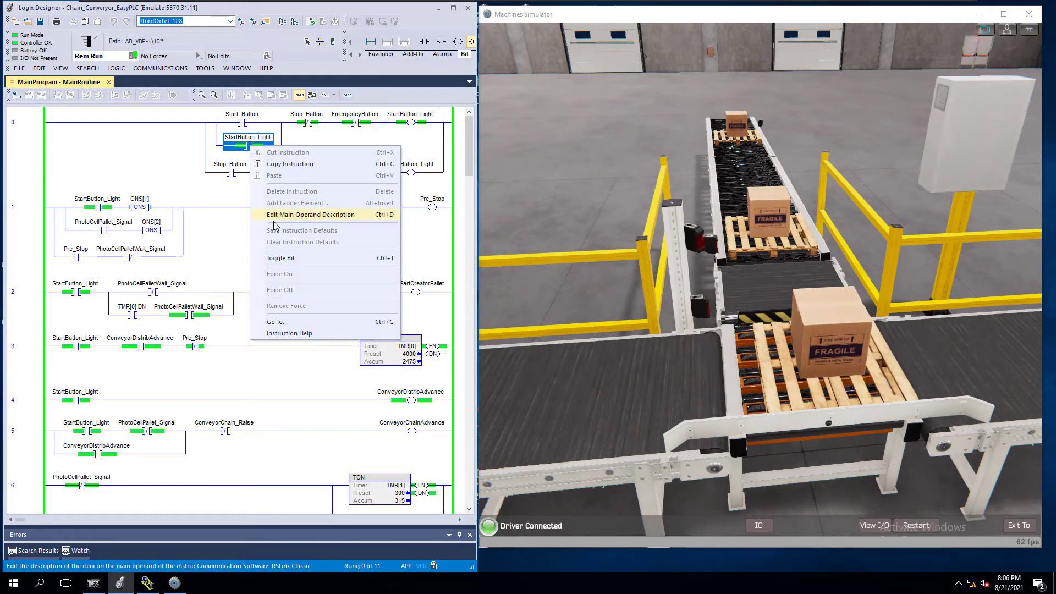
pyautogui.click(280, 258)
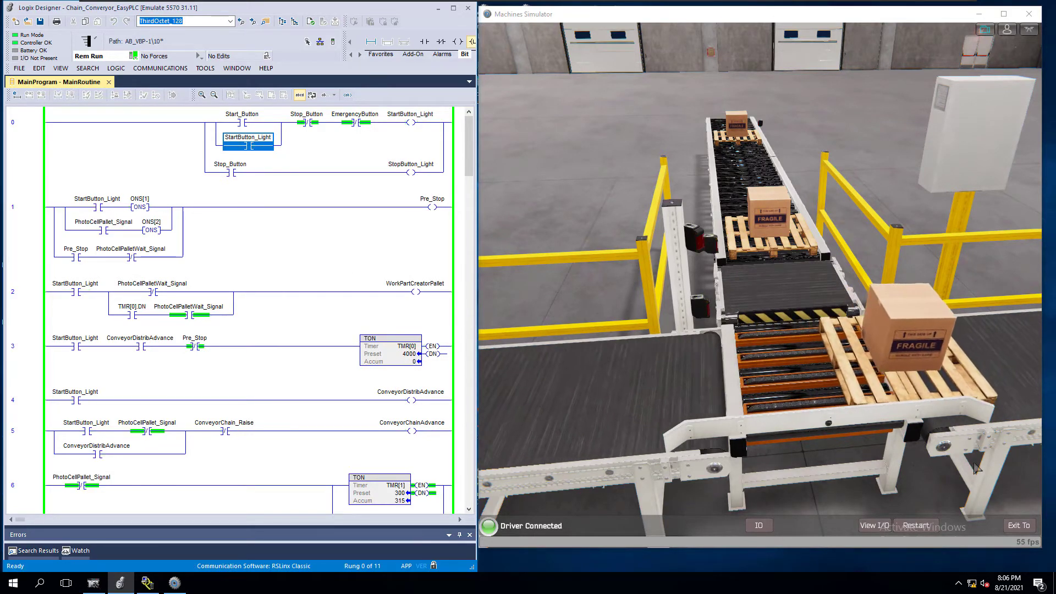
pyautogui.click(1018, 525)
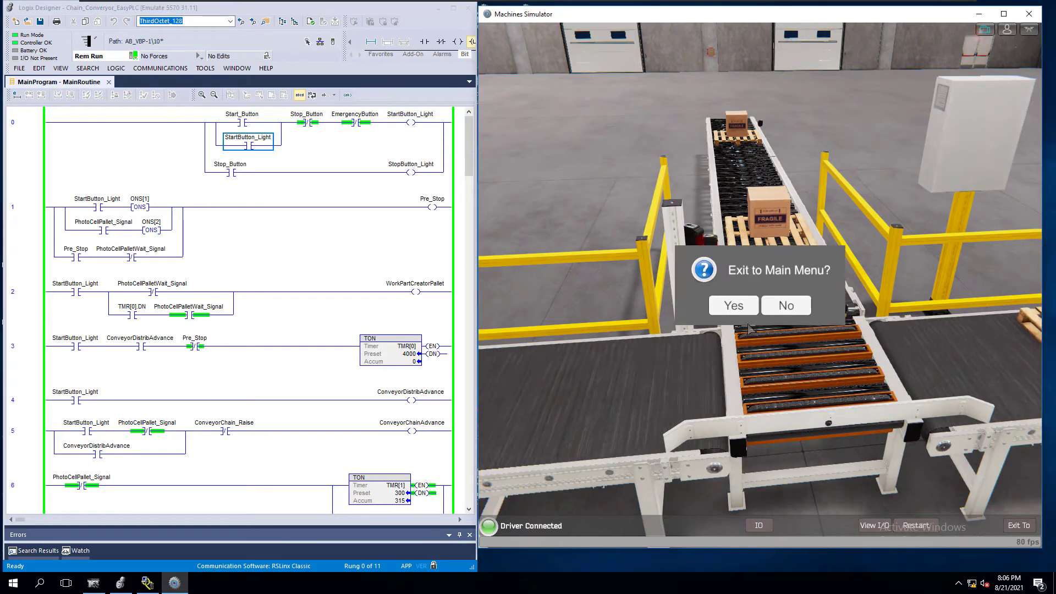
# Step: Confirm leaving the simulation, maximize the window and show the Machines list
pyautogui.click(734, 306)
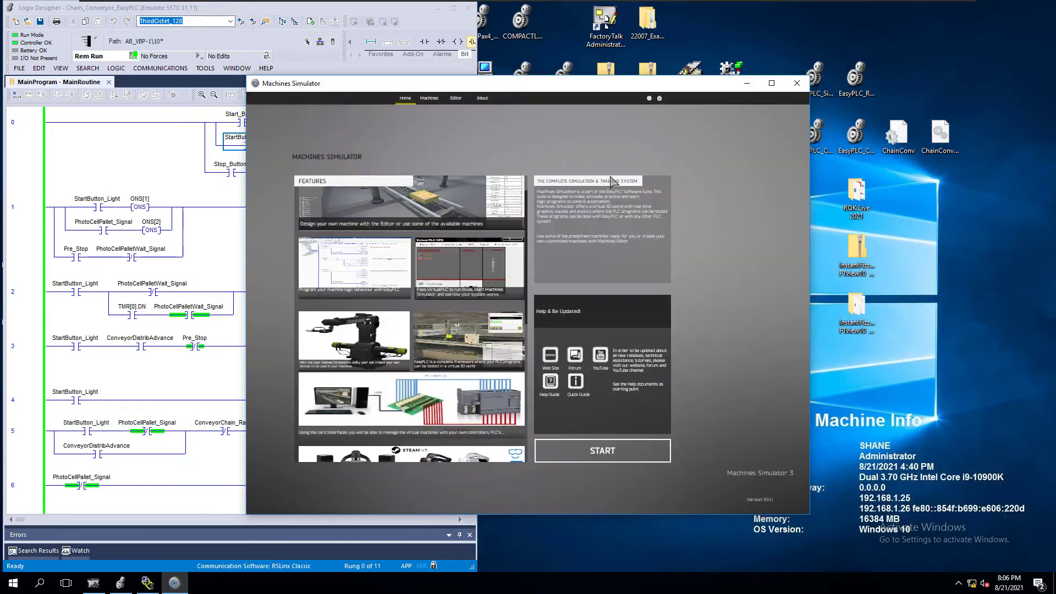
pyautogui.click(772, 83)
pyautogui.click(348, 24)
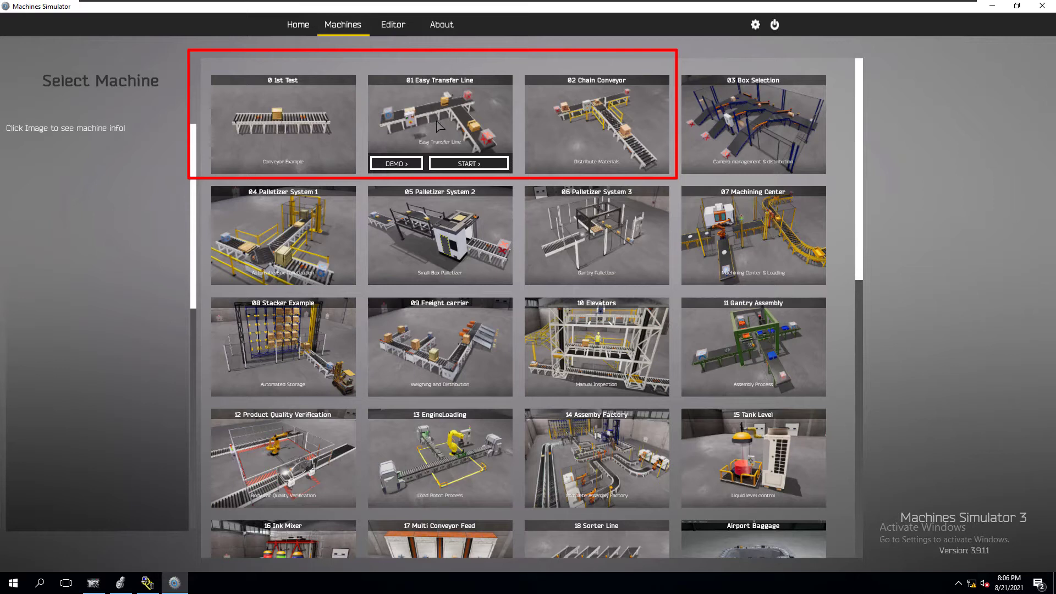
# Step: Browse the Select Machine tiles, scrolling down through the available machines
pyautogui.click(468, 164)
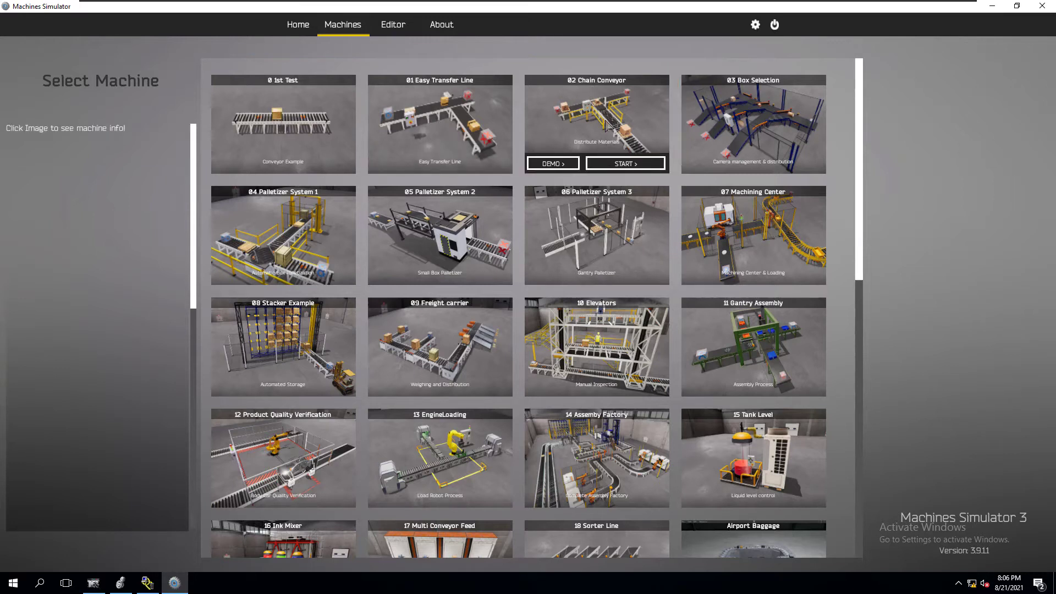
pyautogui.scroll(-1, 446, 401)
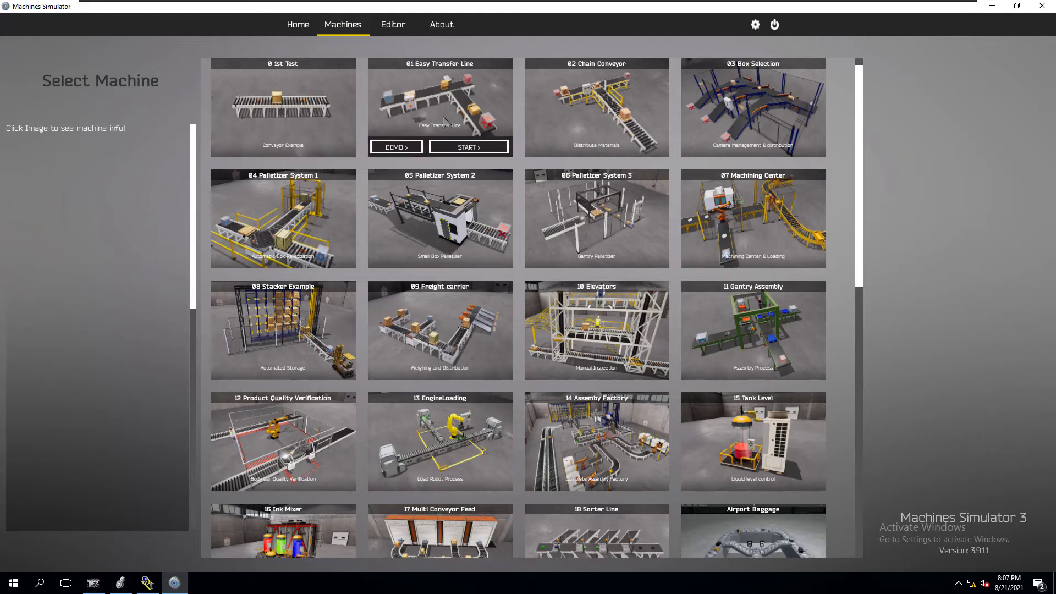
pyautogui.moveTo(612, 110)
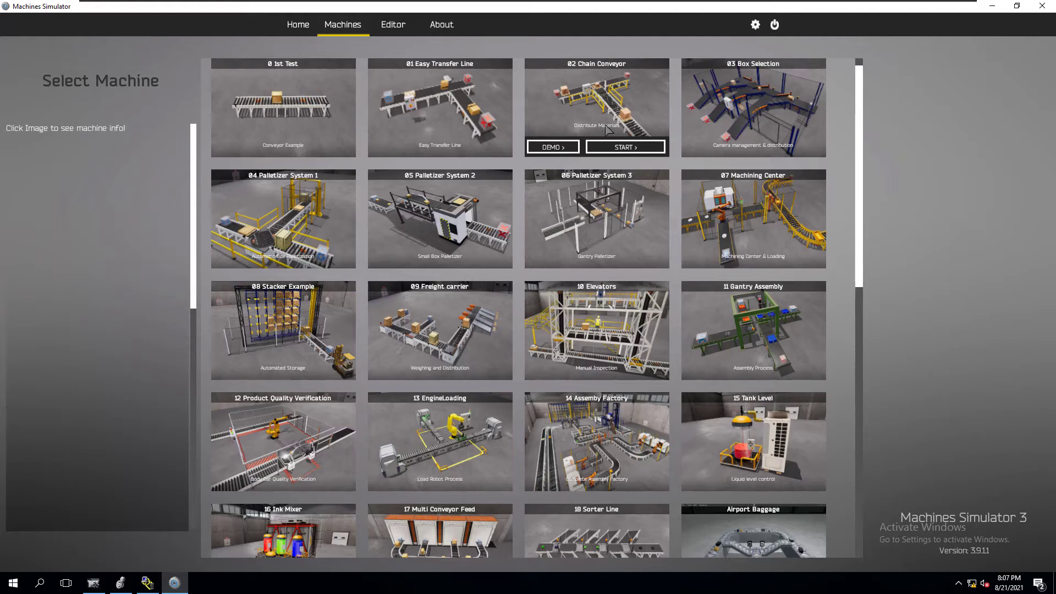
pyautogui.moveTo(468, 428)
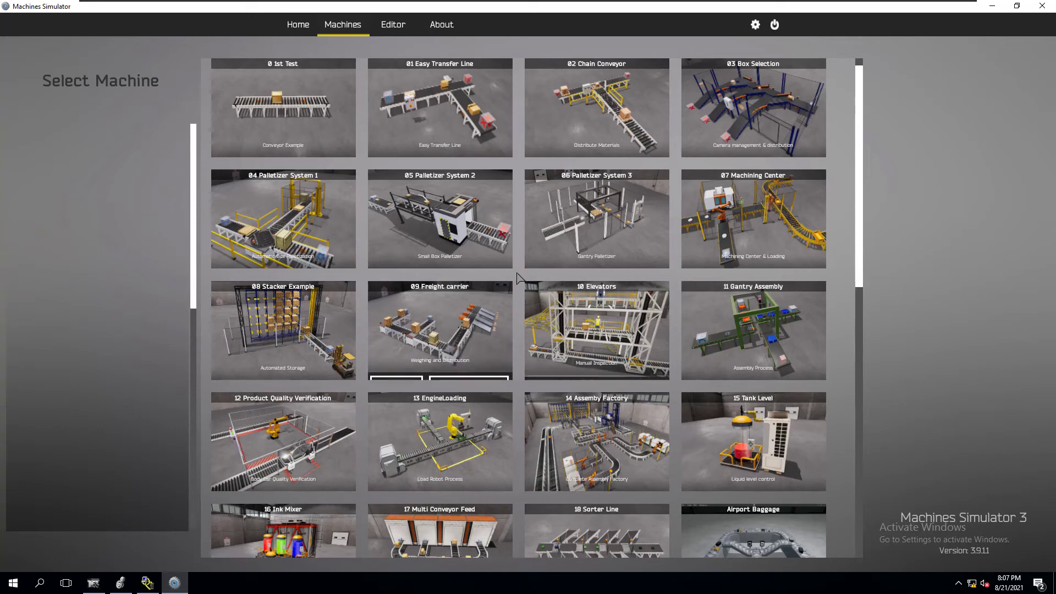
# Step: Glance at the Editor page, then return to the Machines grid and scroll through it
pyautogui.click(393, 26)
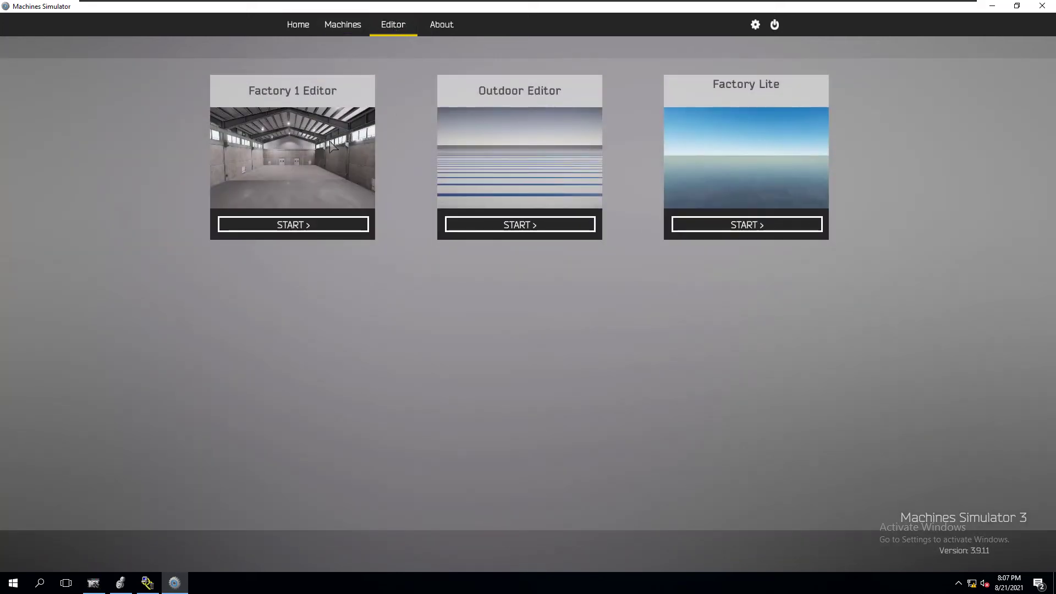
pyautogui.click(343, 25)
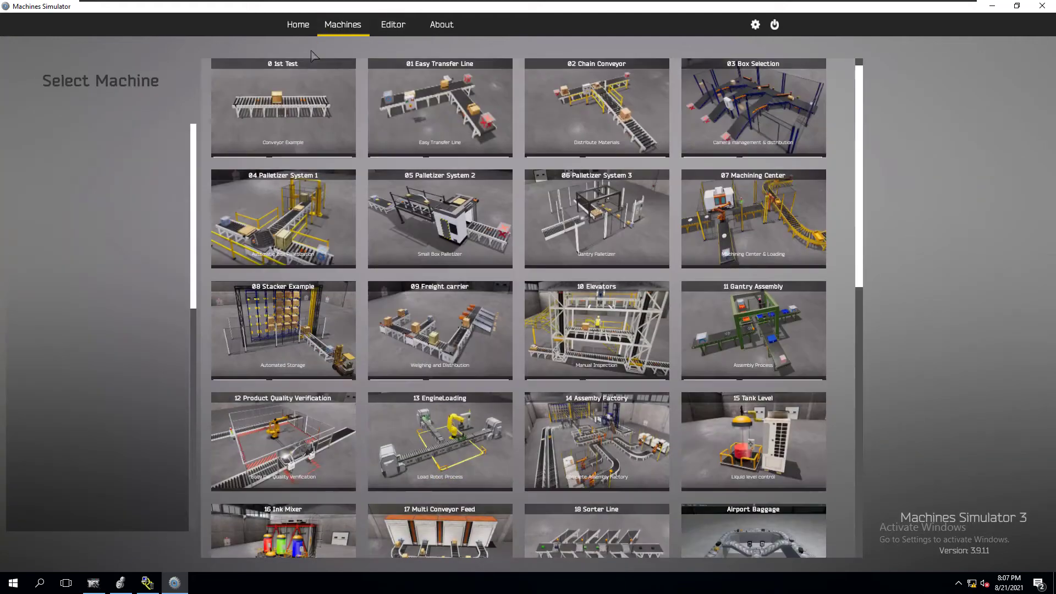
pyautogui.moveTo(861, 194); pyautogui.dragTo(848, 160)
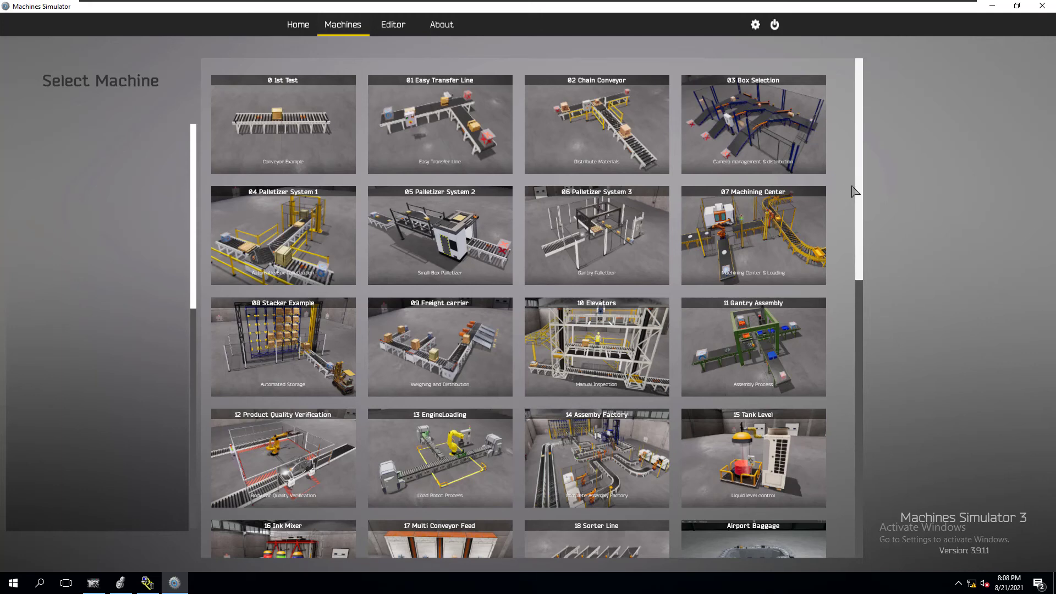
pyautogui.moveTo(860, 196)
pyautogui.mouseDown()
pyautogui.moveTo(869, 307)
pyautogui.moveTo(871, 180)
pyautogui.mouseUp()
# Step: Bring the Chain_Conveyor_EasyPLC ladder in Logix Designer back to the front from the taskbar
pyautogui.press('super')
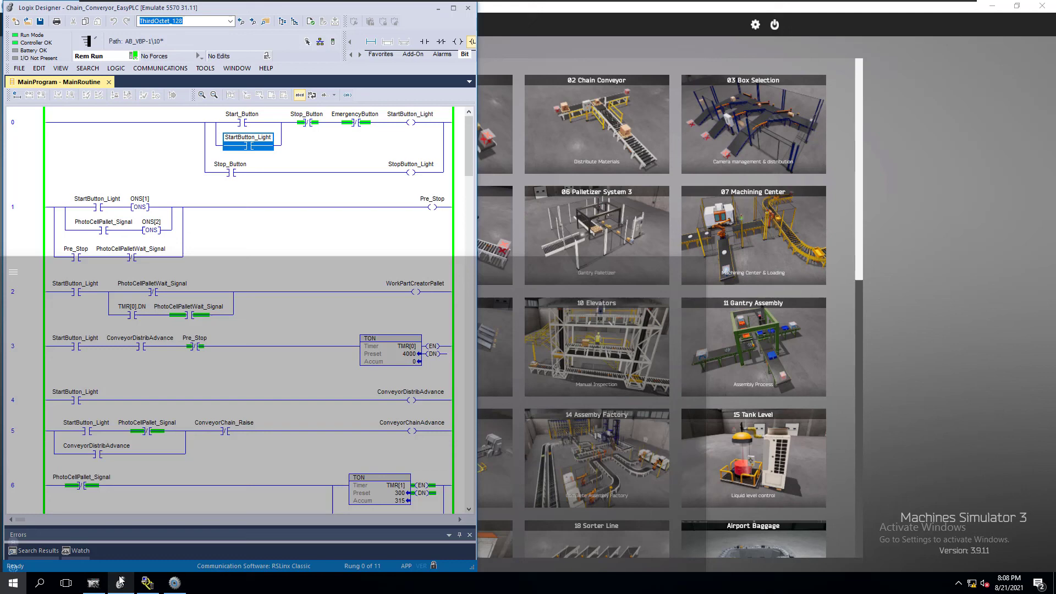
pyautogui.click(120, 582)
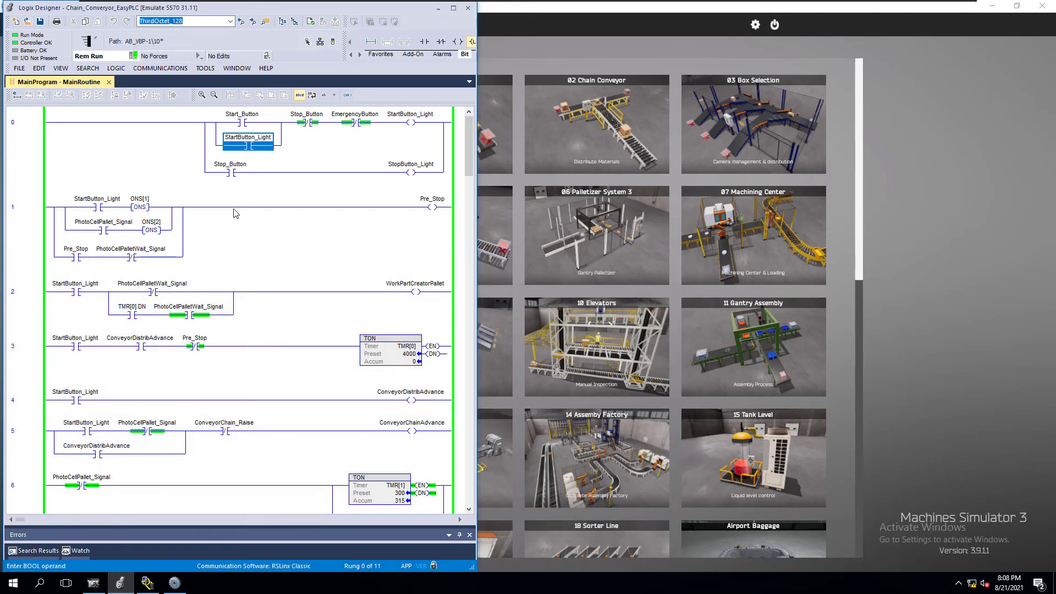